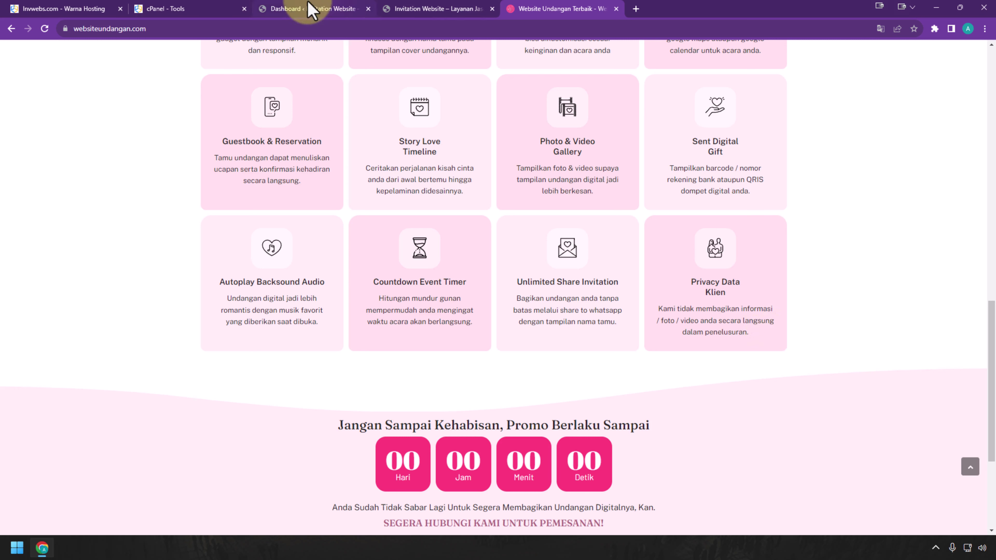
Step: Switch to the WordPress dashboard and view the post Categories page and the Add New Post editor
{"action": "left_click", "coordinate": [295, 8]}
{"action": "mouse_move", "coordinate": [58, 138]}
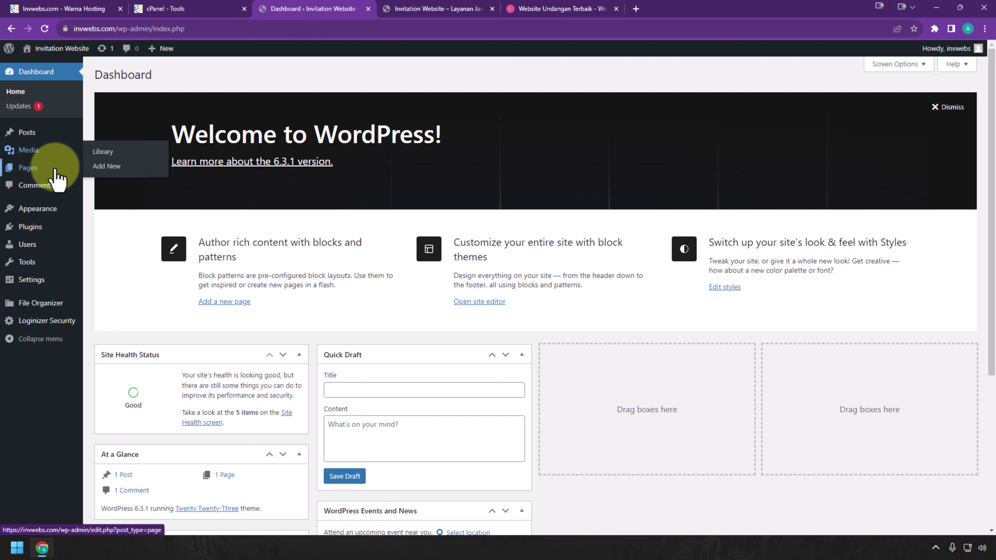
{"action": "mouse_move", "coordinate": [57, 179]}
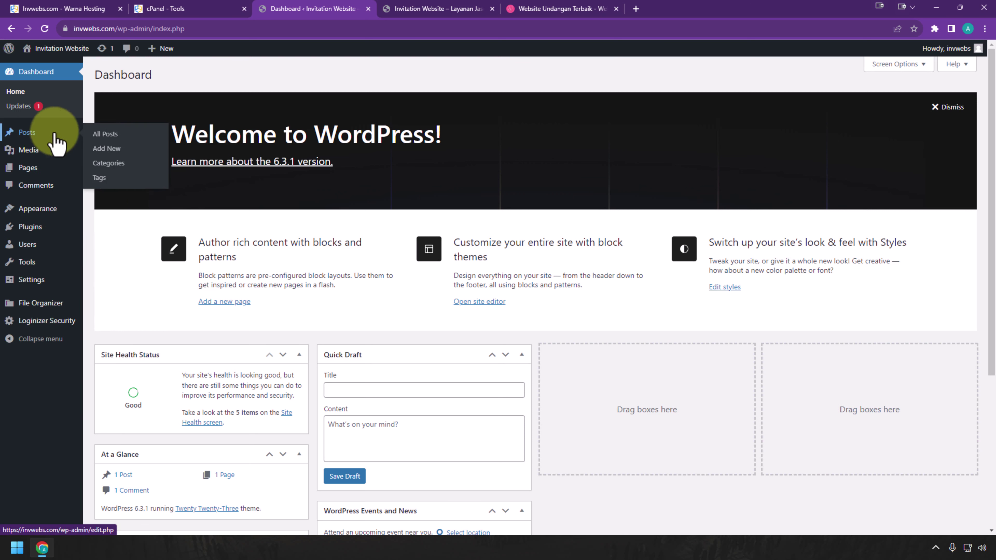
{"action": "left_click", "coordinate": [112, 167]}
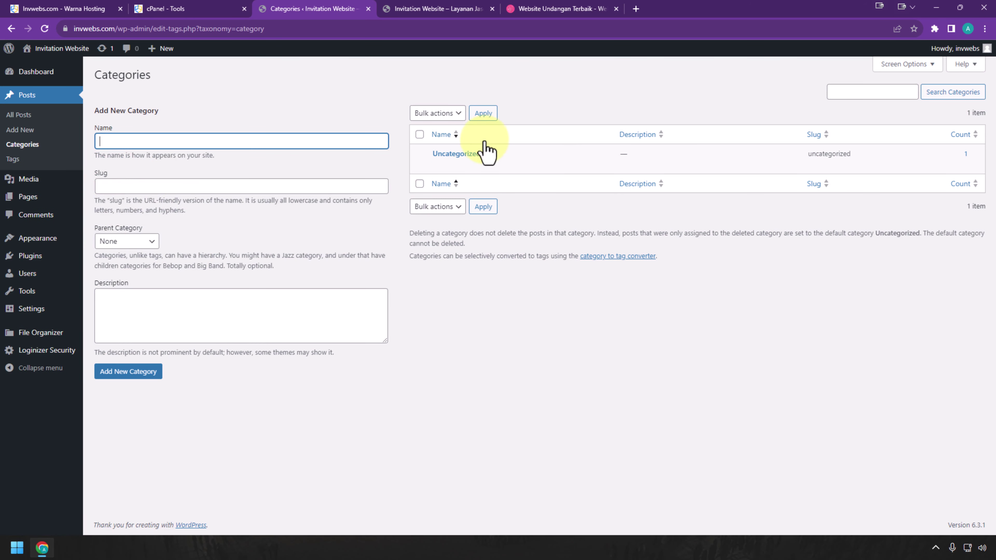
{"action": "mouse_move", "coordinate": [469, 161]}
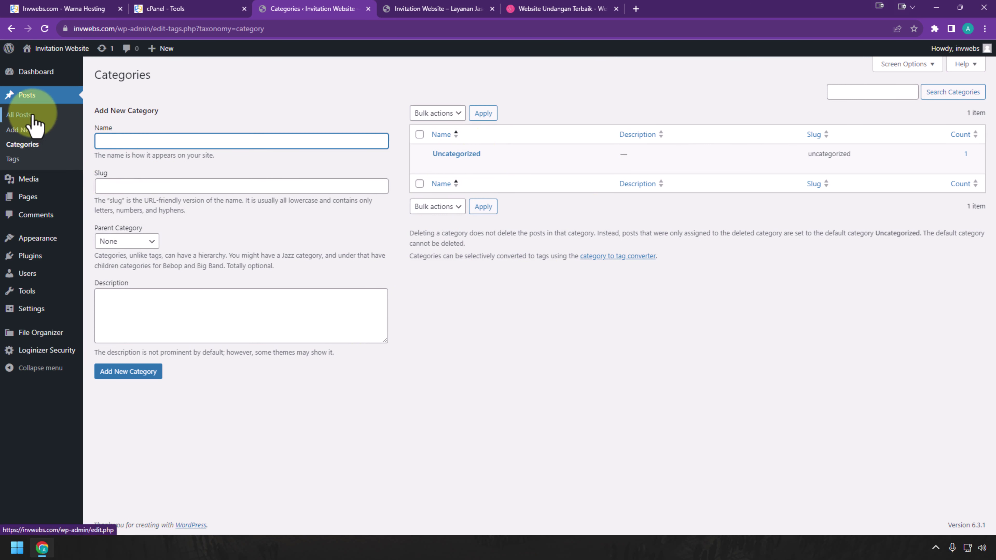
{"action": "left_click", "coordinate": [59, 128]}
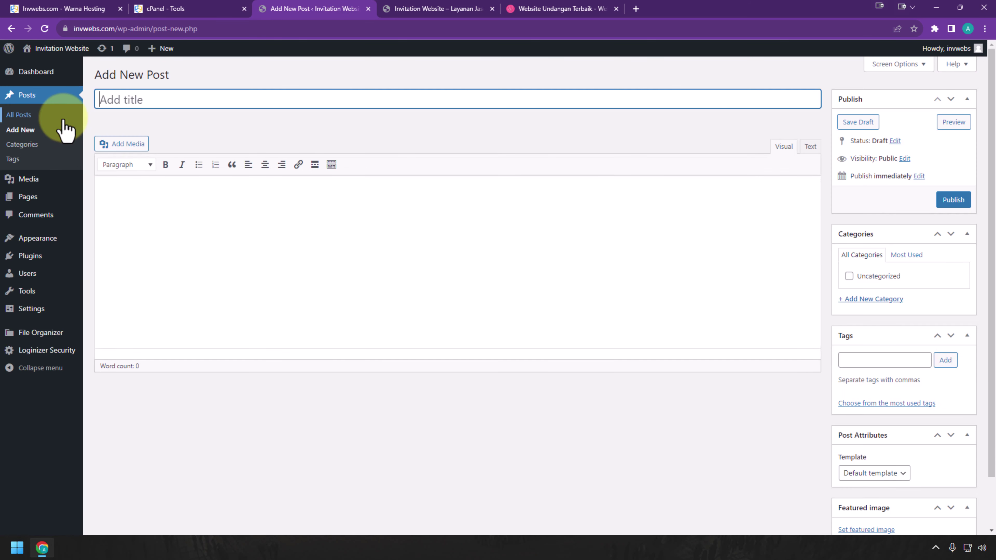
Step: Open the list of installed plugins and glance at the websiteundangan.com feature page before returning to it
{"action": "mouse_move", "coordinate": [41, 264]}
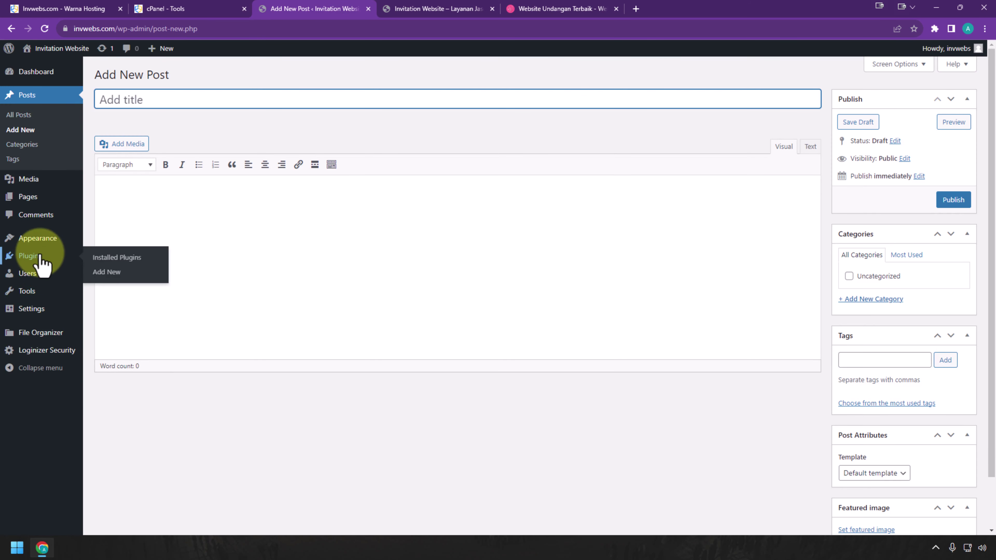
{"action": "left_click", "coordinate": [103, 257]}
{"action": "left_click", "coordinate": [530, 7]}
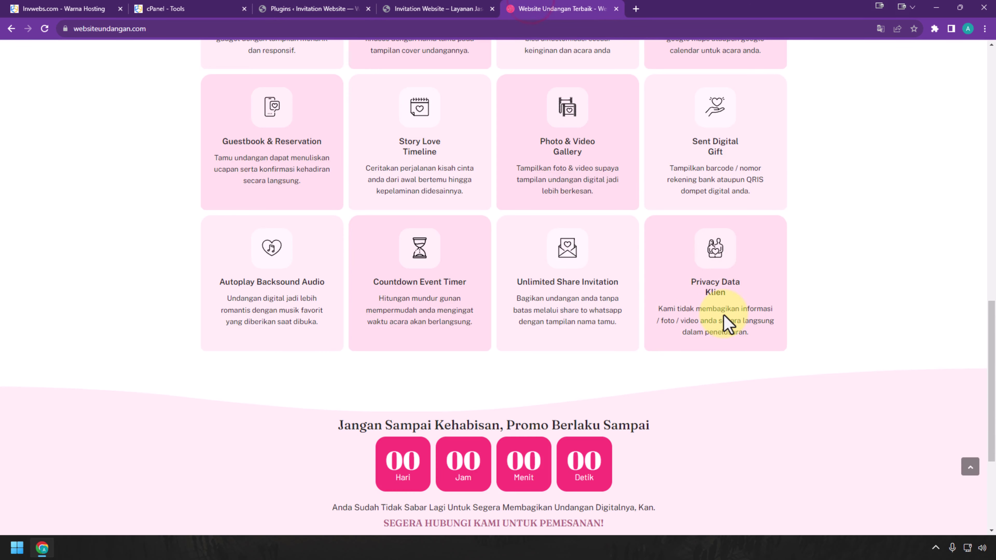
{"action": "left_click", "coordinate": [313, 8]}
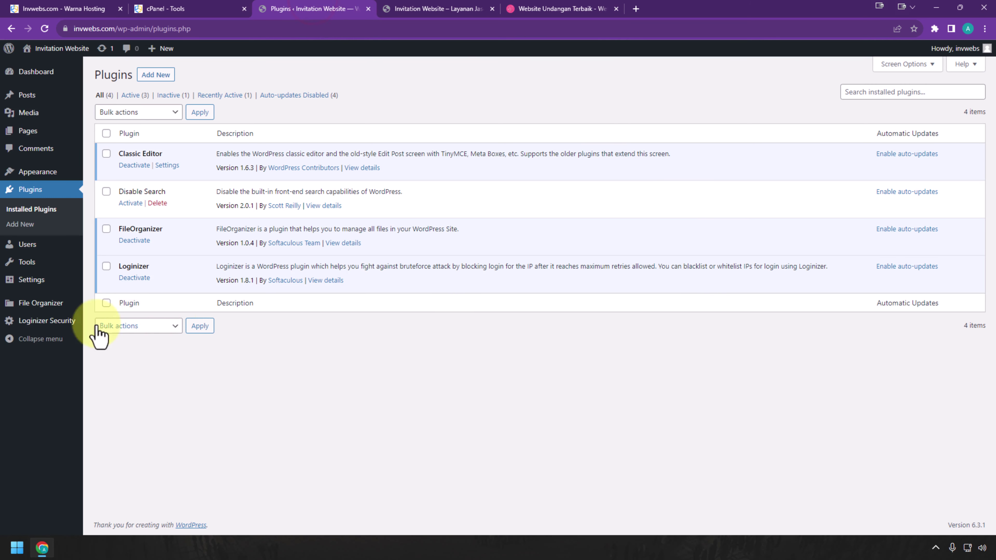
Step: Open the Reading Settings and check the search engine visibility option against the Privacy Data Klien text on websiteundangan.com
{"action": "mouse_move", "coordinate": [32, 279]}
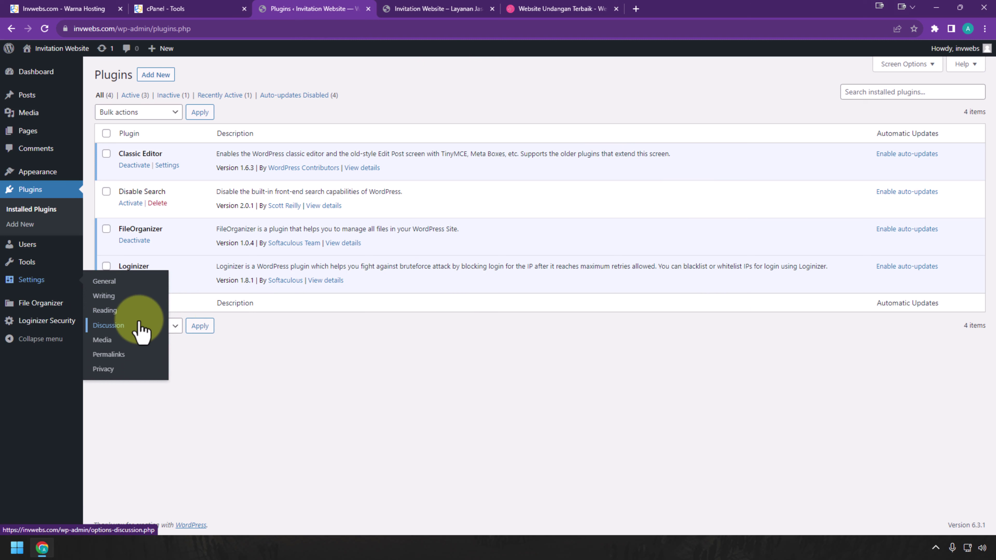
{"action": "left_click", "coordinate": [140, 311]}
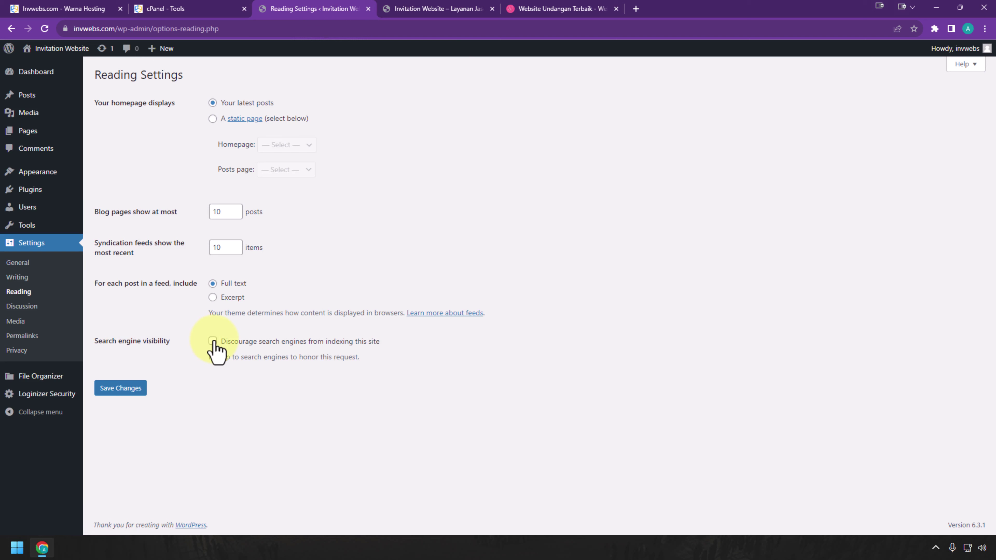
{"action": "left_click", "coordinate": [590, 8]}
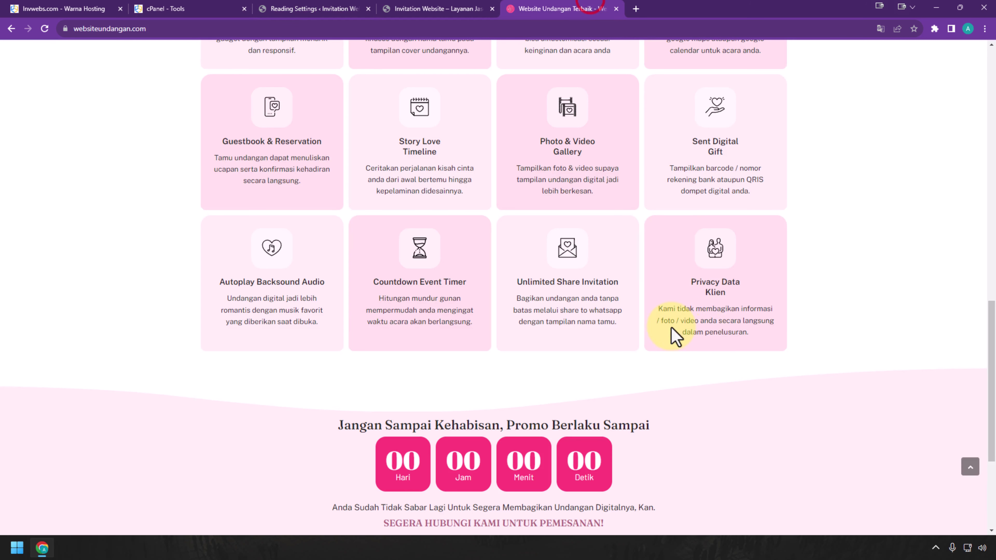
{"action": "left_click_drag", "start_coordinate": [672, 325], "coordinate": [738, 334]}
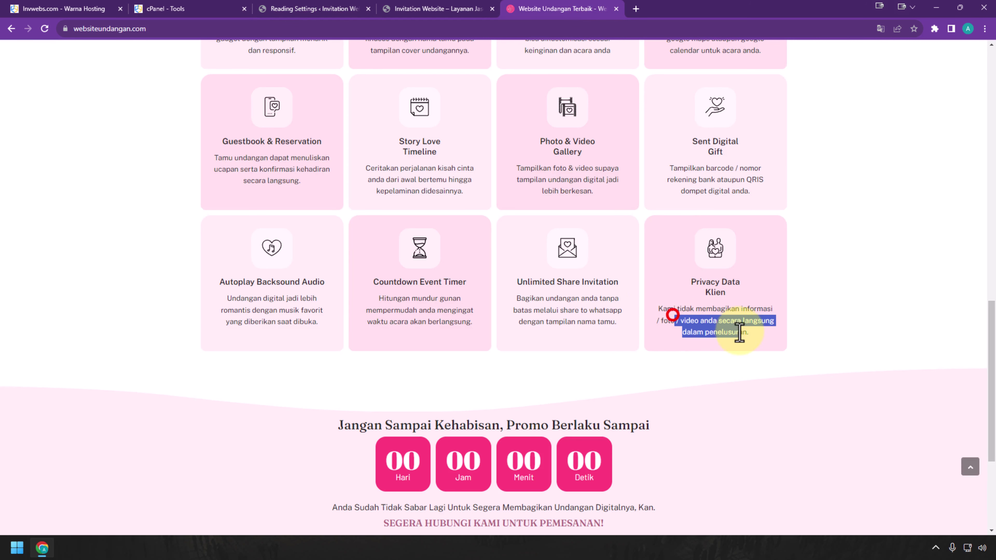
{"action": "left_click", "coordinate": [267, 5]}
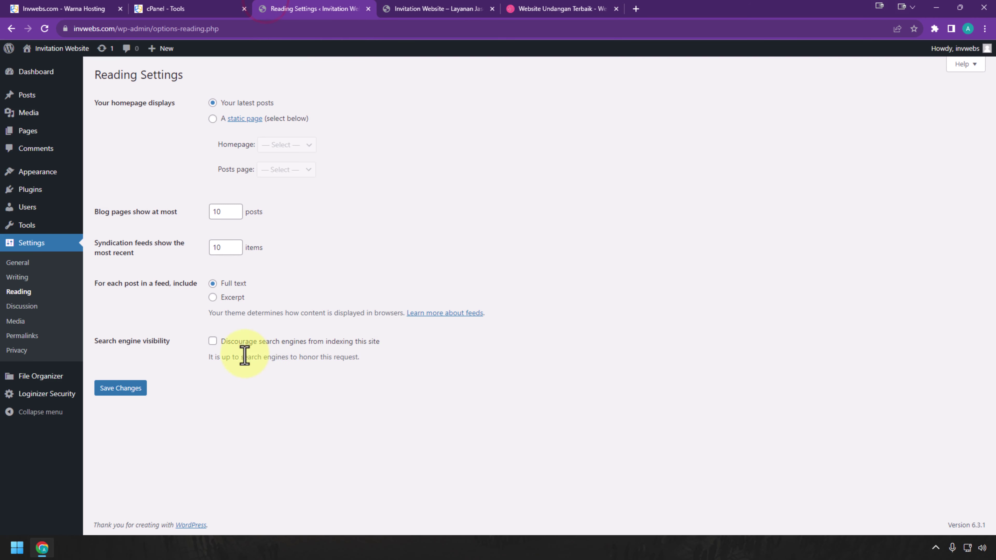
{"action": "left_click", "coordinate": [212, 341]}
{"action": "left_click", "coordinate": [115, 29]}
{"action": "left_click_drag", "start_coordinate": [115, 29], "coordinate": [46, 27]}
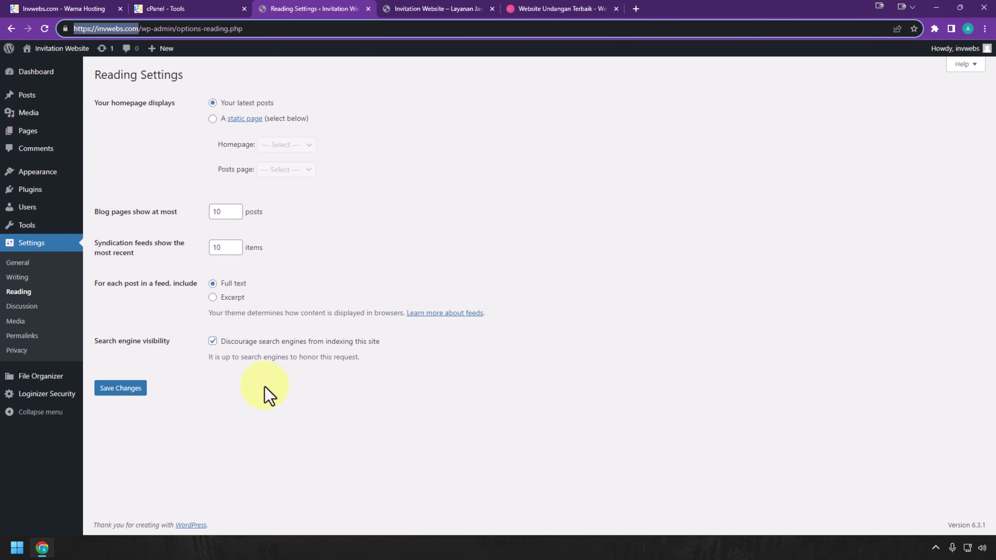
{"action": "left_click", "coordinate": [212, 340]}
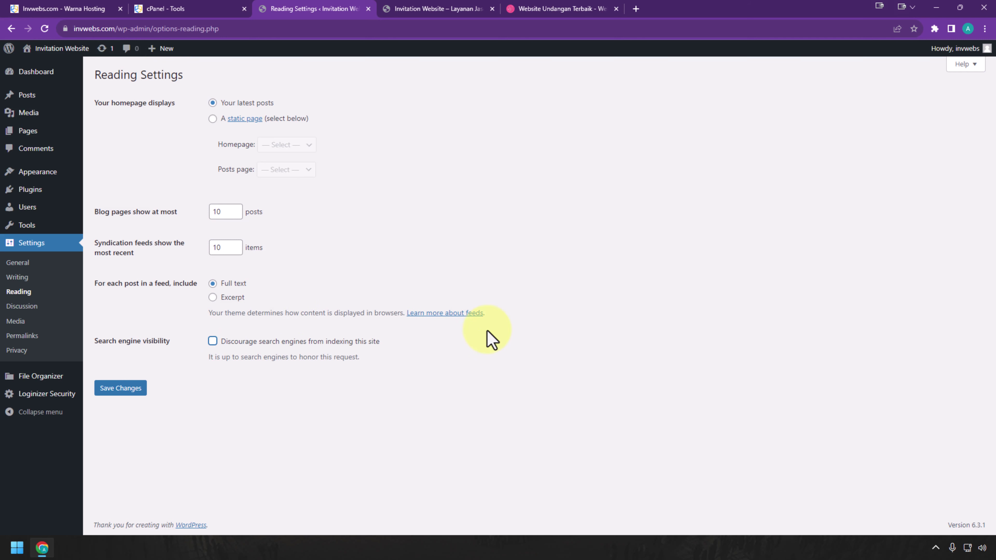
Step: Open the WordPress site's list of installed plugins
{"action": "mouse_move", "coordinate": [55, 193]}
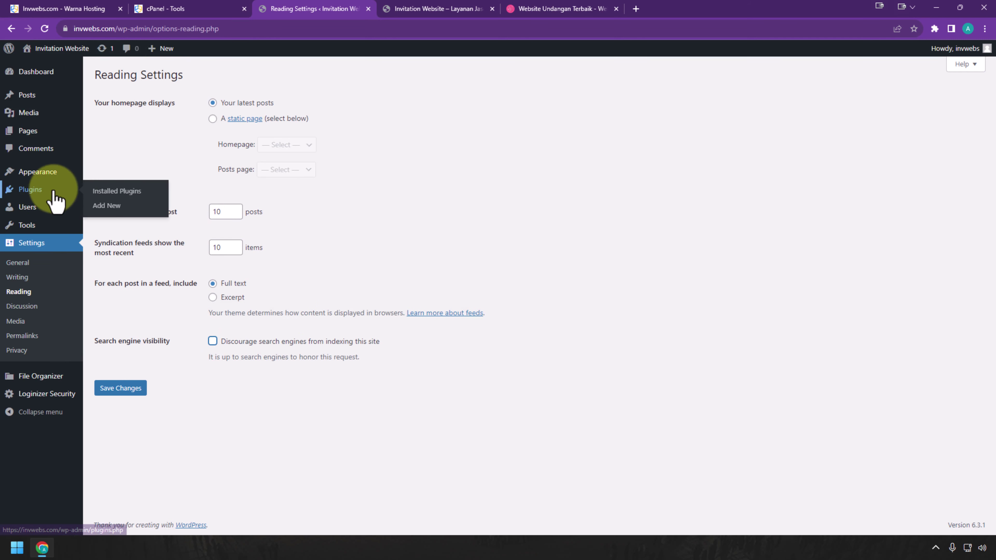
{"action": "left_click", "coordinate": [114, 188]}
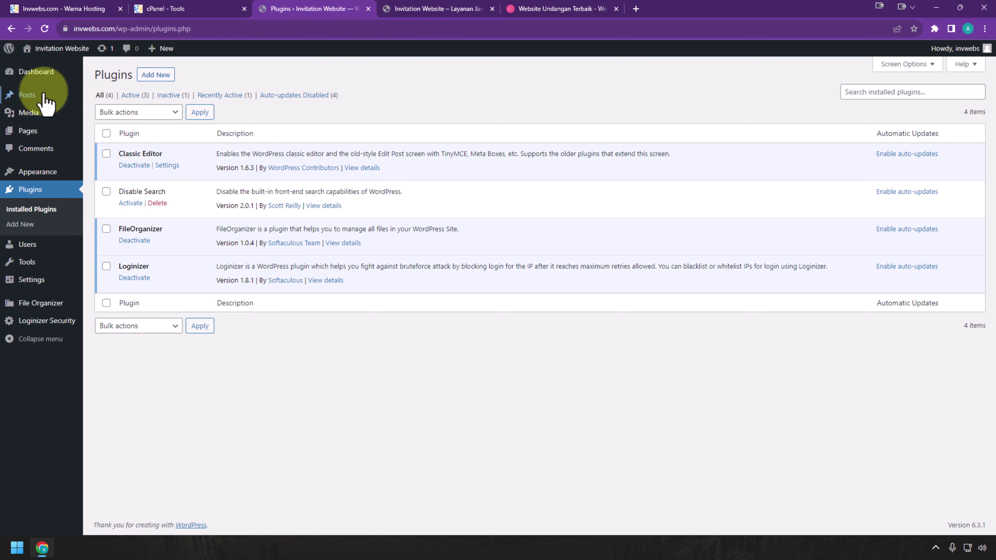
{"action": "mouse_move", "coordinate": [39, 95]}
Step: On the site's front end, run a blank search with the address invwebs.com/?s=+ and look through the results page
{"action": "left_click", "coordinate": [439, 8]}
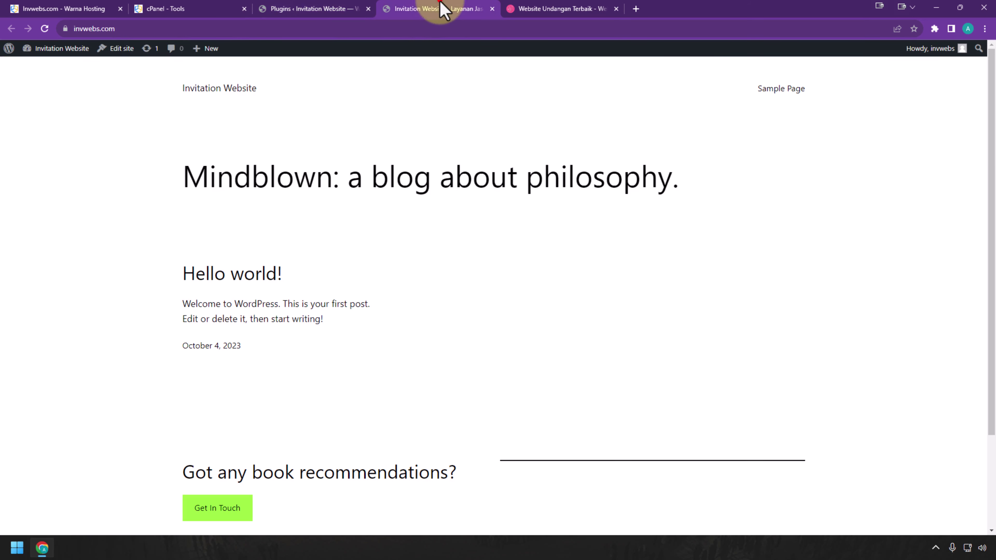
{"action": "left_click", "coordinate": [145, 29]}
{"action": "left_click", "coordinate": [223, 29]}
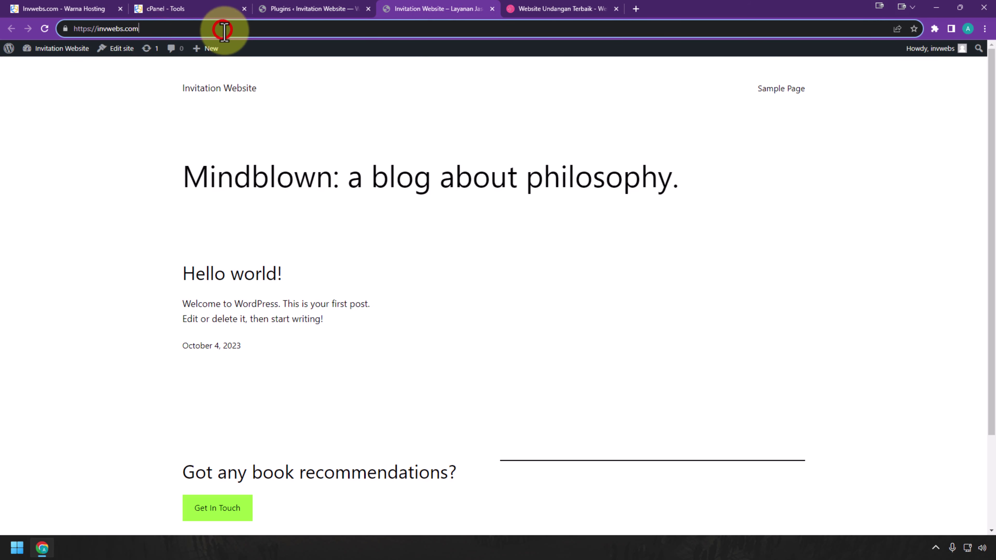
{"action": "key", "text": "Down"}
{"action": "key", "text": "Down"}
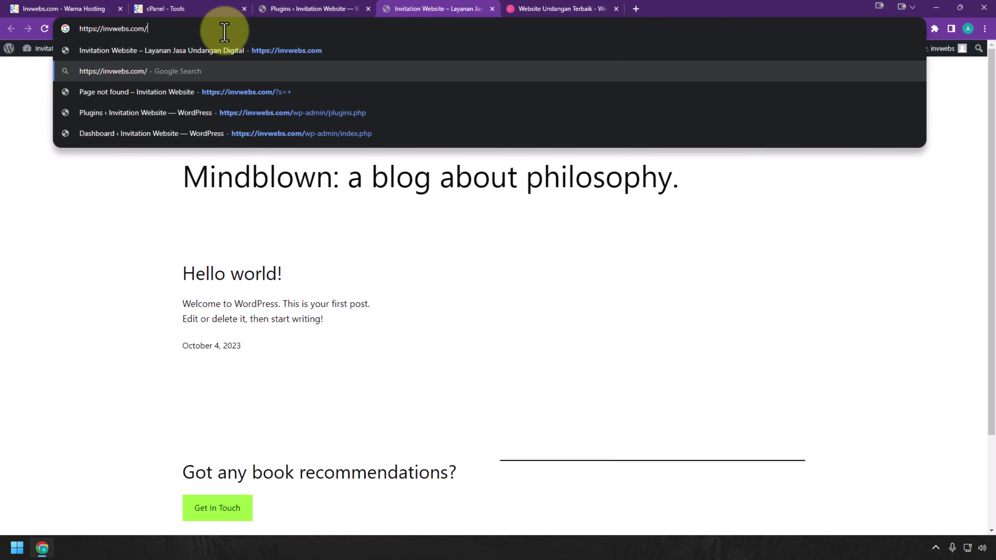
{"action": "key", "text": "Return"}
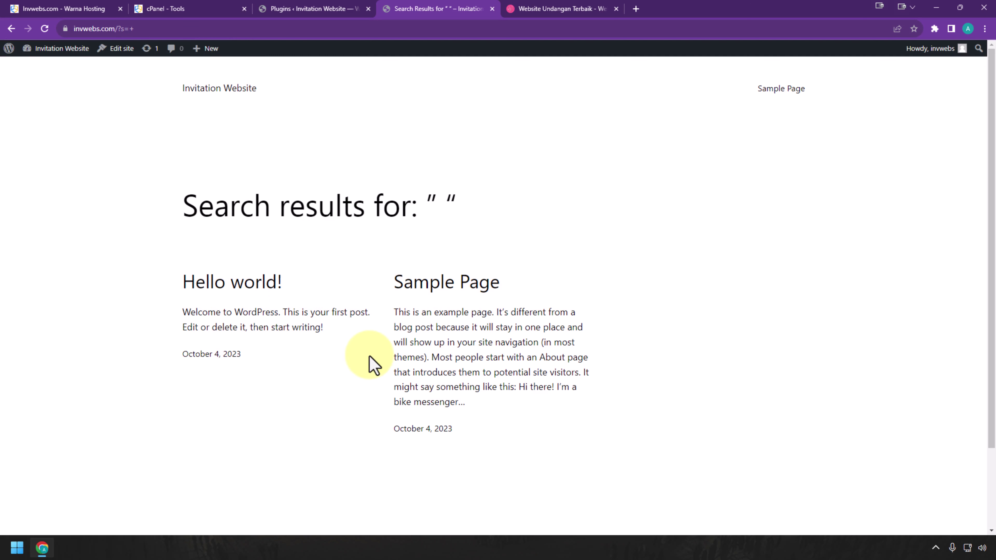
{"action": "scroll", "coordinate": [591, 276], "scroll_direction": "down", "scroll_amount": 3}
{"action": "scroll", "coordinate": [470, 334], "scroll_direction": "up", "scroll_amount": 3}
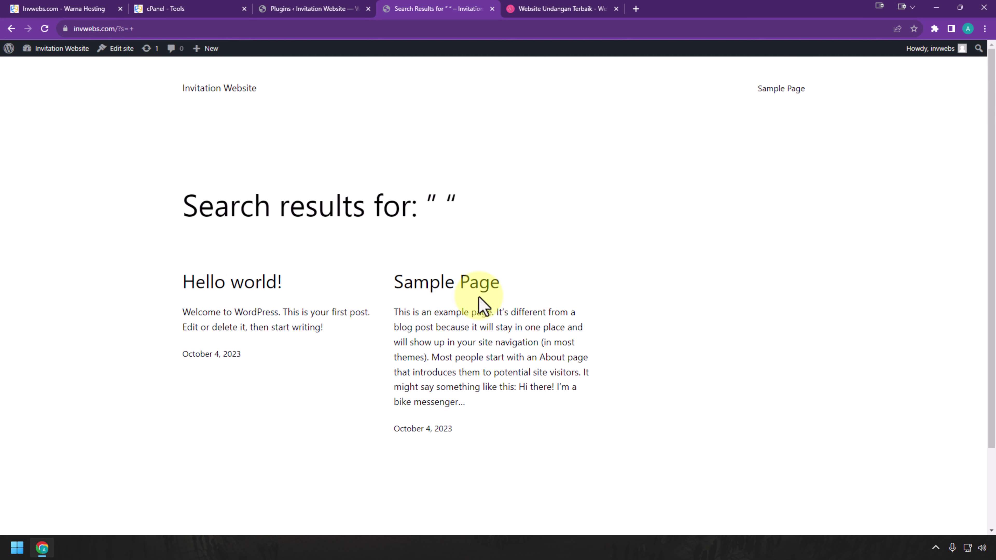
Step: Activate the Disable Search plugin and open the site's front page in a new tab
{"action": "left_click", "coordinate": [323, 8]}
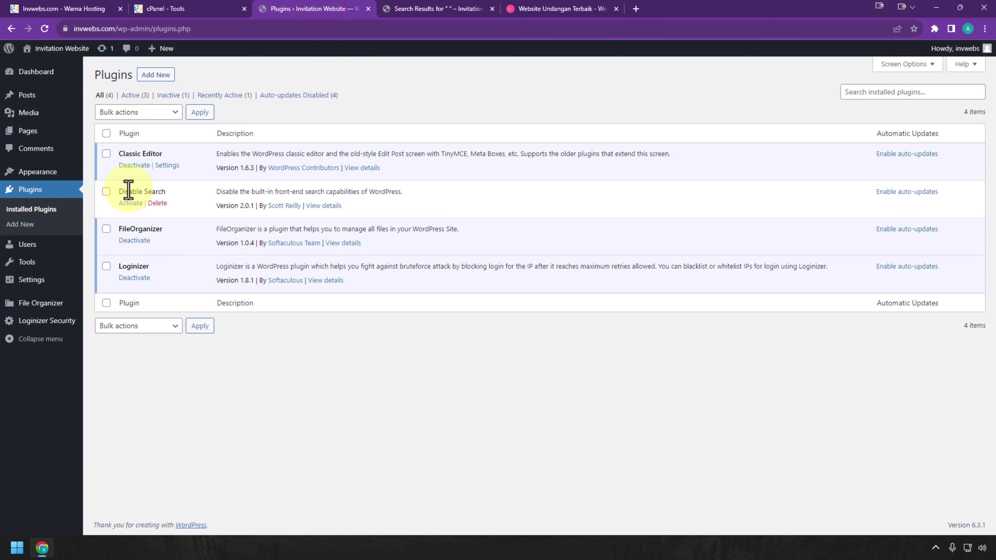
{"action": "left_click", "coordinate": [131, 203]}
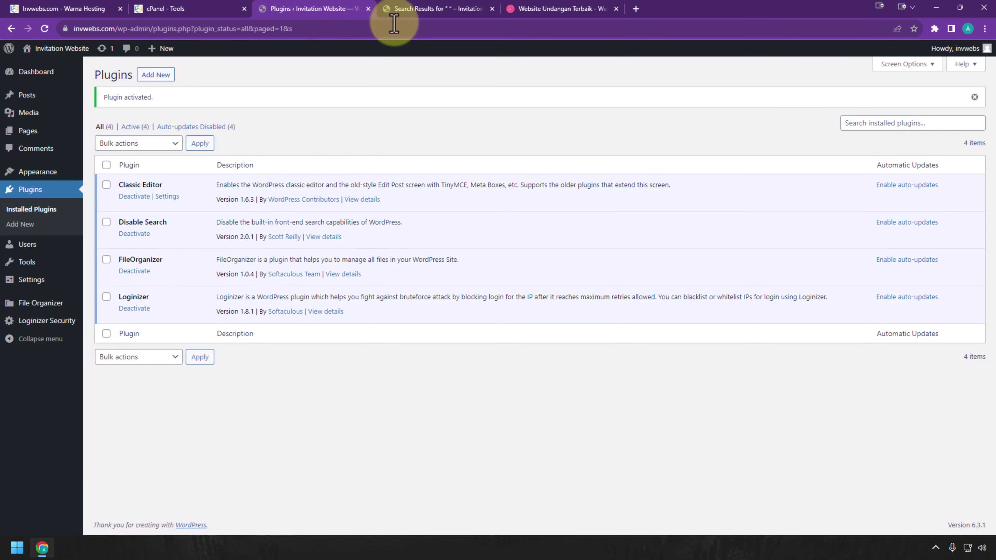
{"action": "mouse_move", "coordinate": [59, 49]}
{"action": "right_click", "coordinate": [65, 70]}
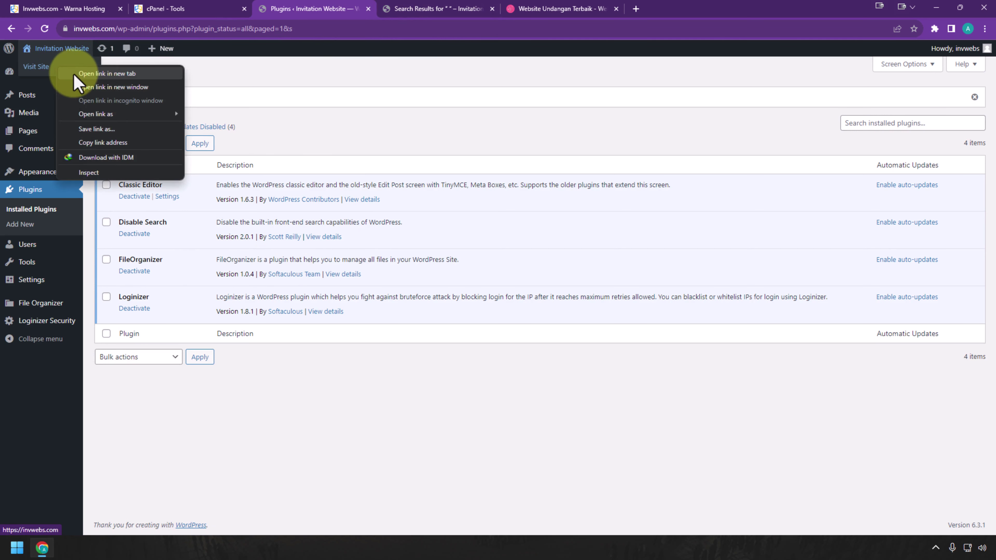
{"action": "left_click", "coordinate": [94, 77]}
Step: Test the blank search address invwebs.com/?s=+ in the newly opened front page and read the page's message
{"action": "left_click", "coordinate": [555, 8]}
{"action": "left_click", "coordinate": [396, 10]}
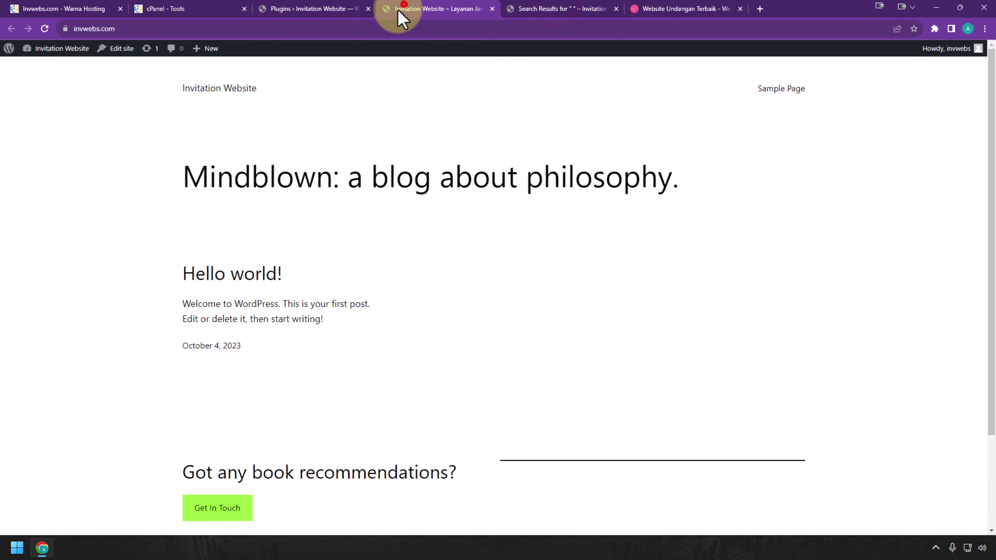
{"action": "left_click", "coordinate": [373, 28]}
{"action": "left_click", "coordinate": [378, 29]}
{"action": "type", "text": "//"}
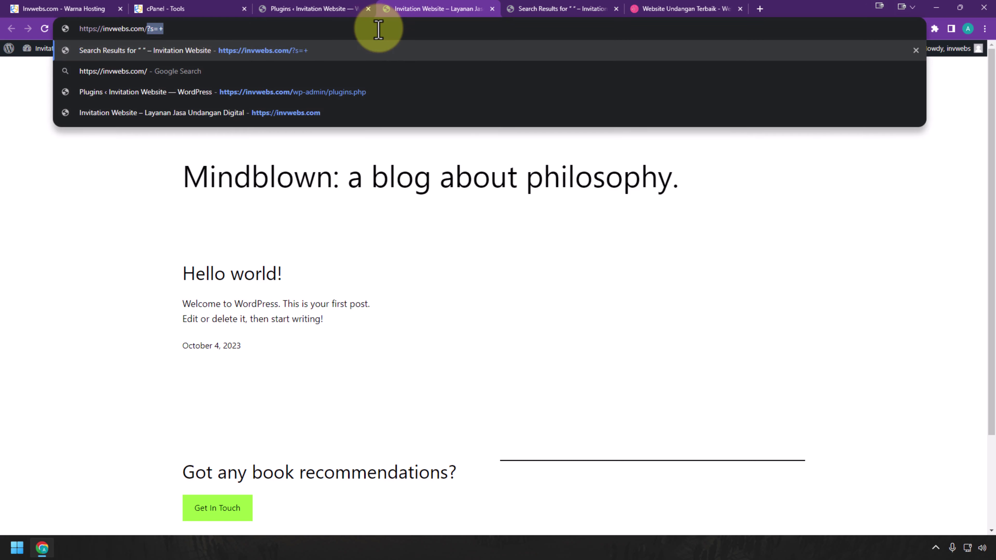
{"action": "key", "text": "Return"}
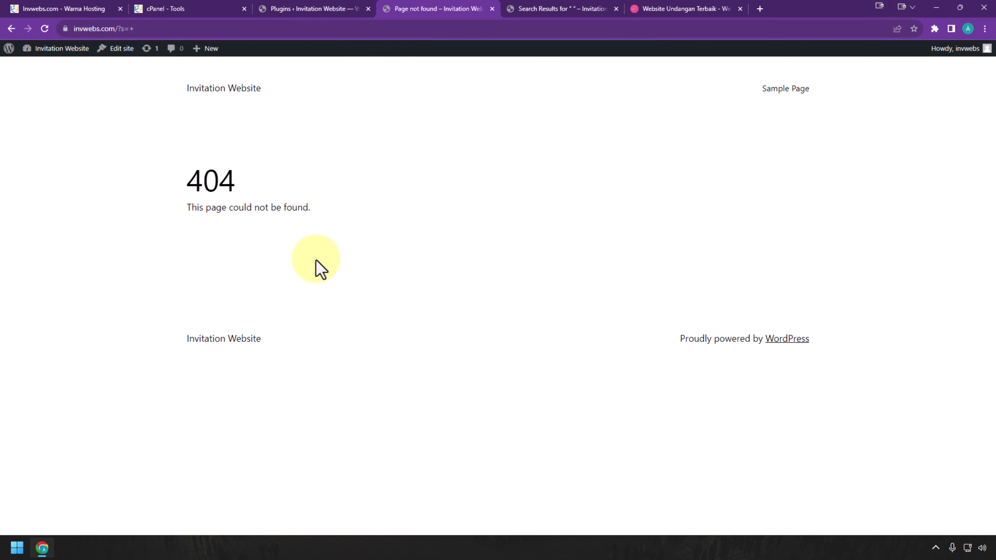
{"action": "left_click_drag", "start_coordinate": [173, 207], "coordinate": [340, 220]}
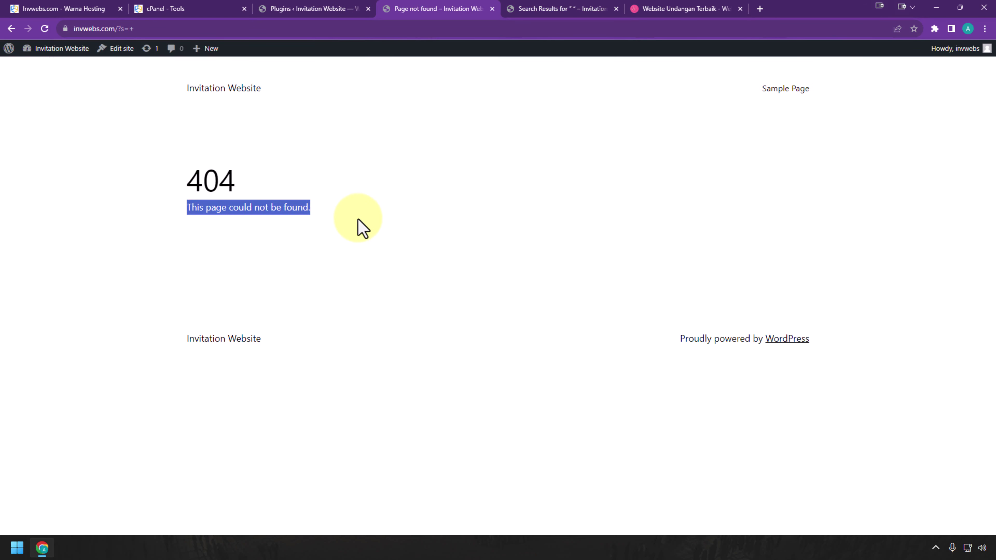
Step: Compare the two blank-search tabs and review the Privacy Data Klien text on websiteundangan.com
{"action": "left_click", "coordinate": [580, 7]}
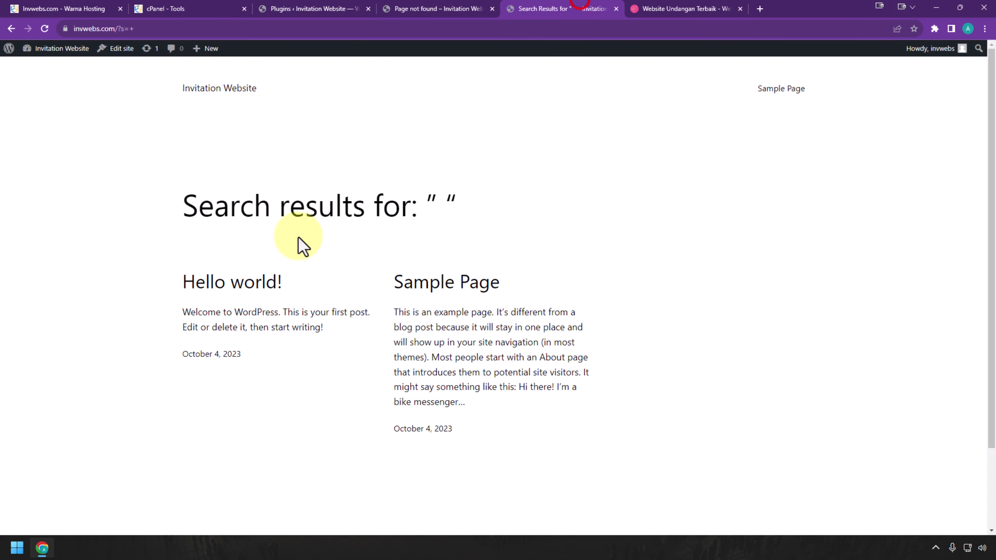
{"action": "left_click", "coordinate": [467, 6]}
{"action": "left_click", "coordinate": [335, 6]}
{"action": "left_click", "coordinate": [722, 6]}
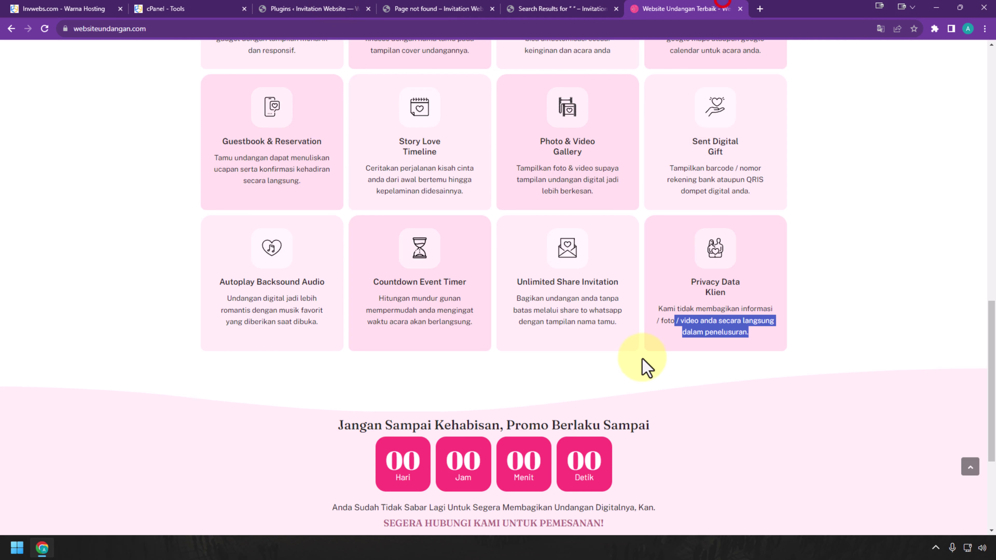
{"action": "left_click", "coordinate": [705, 325]}
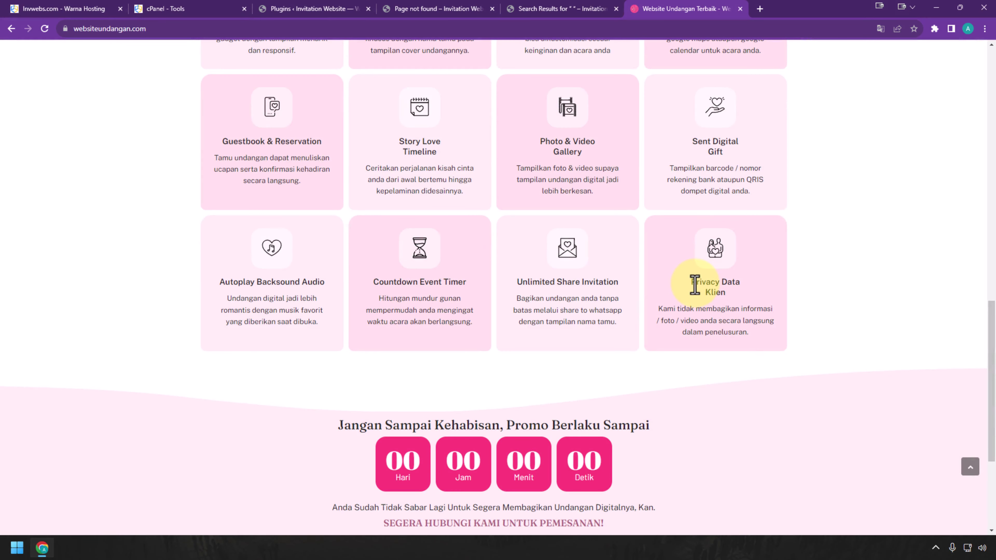
Step: Switch to the hosting account's cPanel and open its Domains management page
{"action": "left_click", "coordinate": [223, 8]}
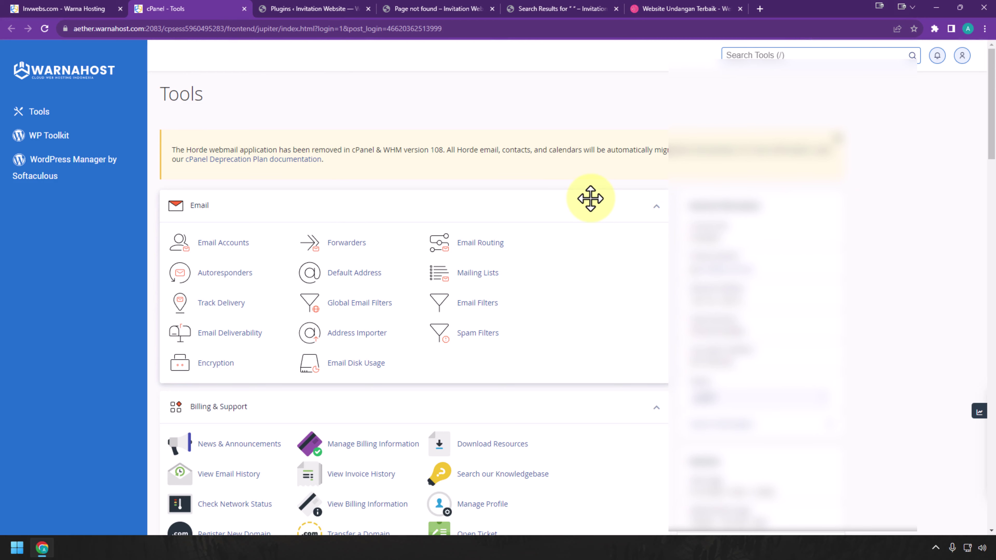
{"action": "scroll", "coordinate": [590, 198], "scroll_direction": "down", "scroll_amount": 12}
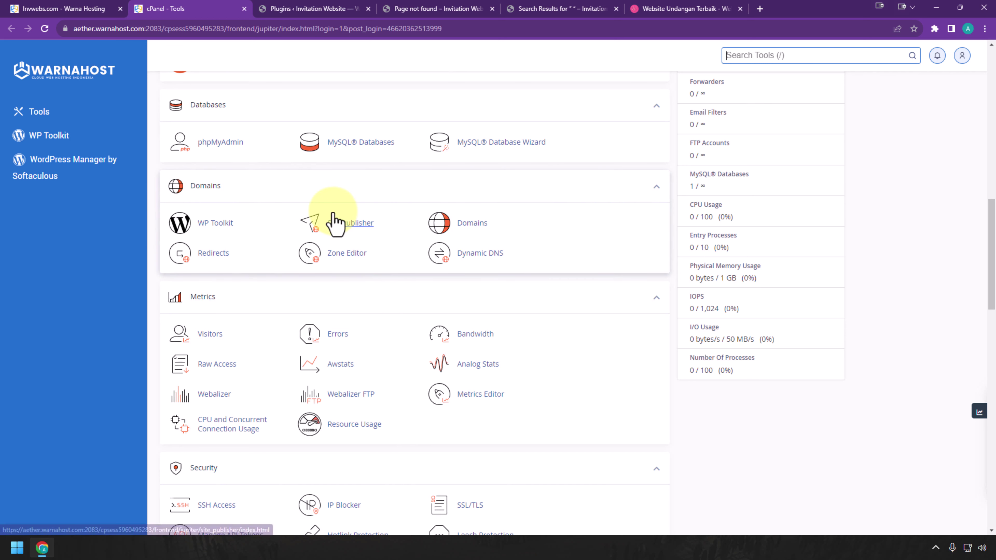
{"action": "left_click", "coordinate": [481, 225]}
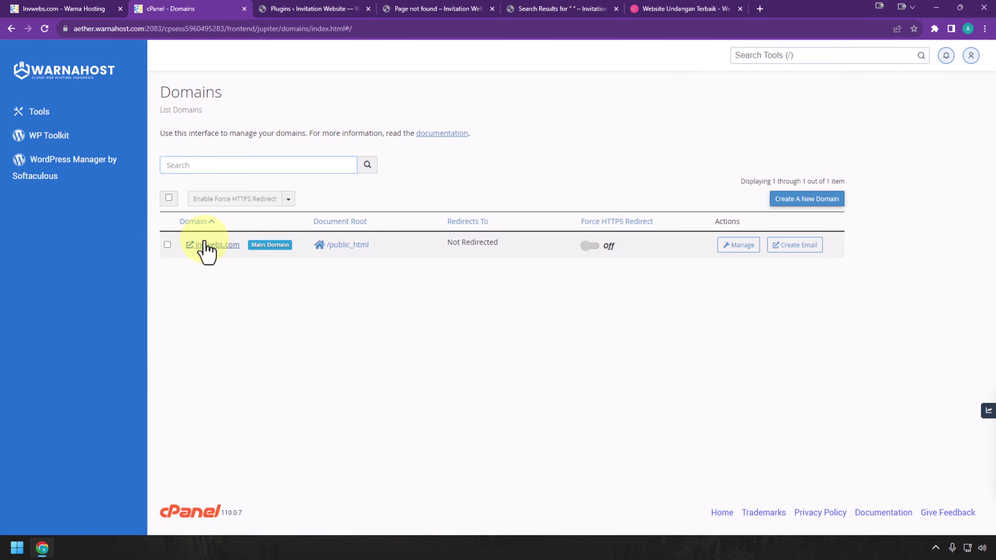
Step: Enable Force HTTPS Redirect for the main domain invwebs.com and open the form for creating a new domain
{"action": "left_click", "coordinate": [593, 255]}
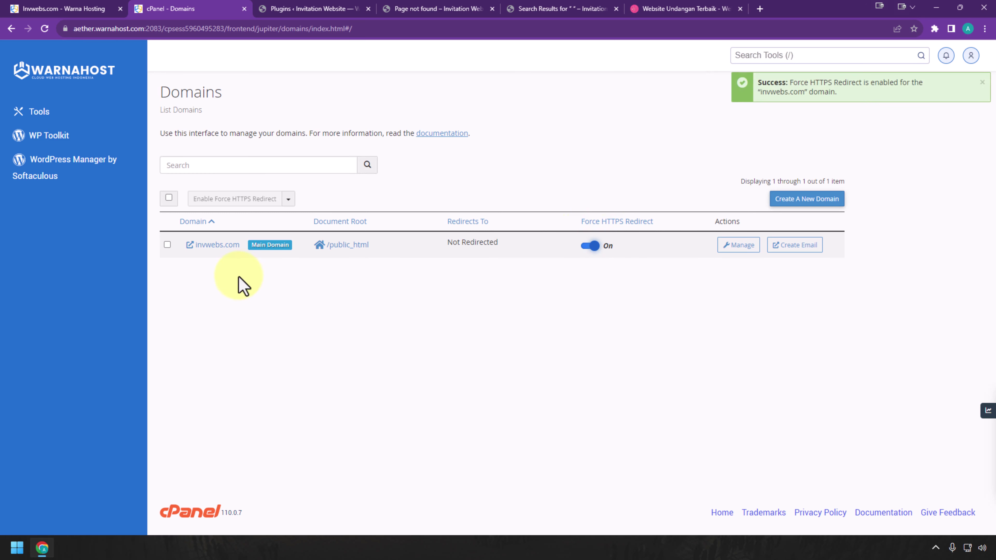
{"action": "left_click", "coordinate": [807, 202]}
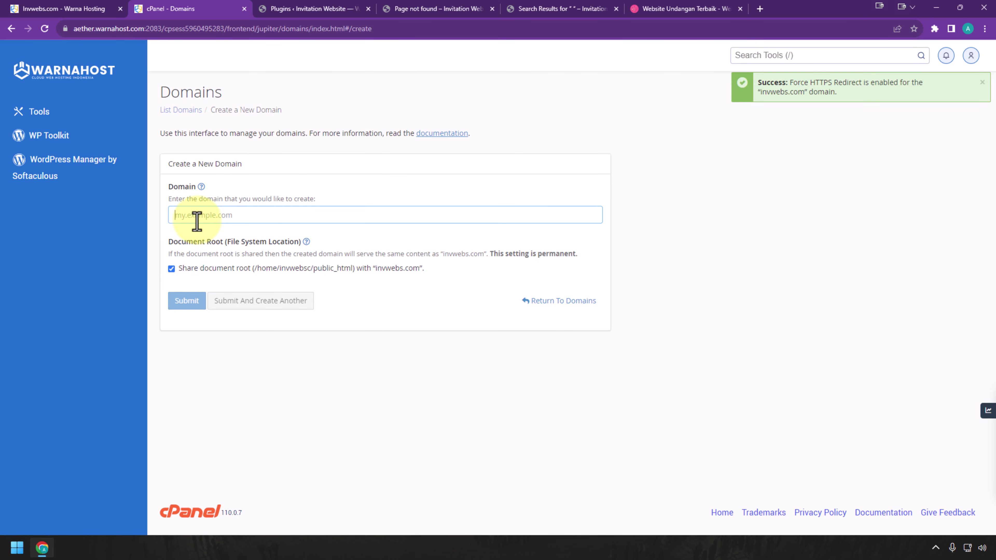
Step: Copy the site's domain name from the WordPress plugins page address and return to cPanel's new-domain form
{"action": "left_click", "coordinate": [304, 7]}
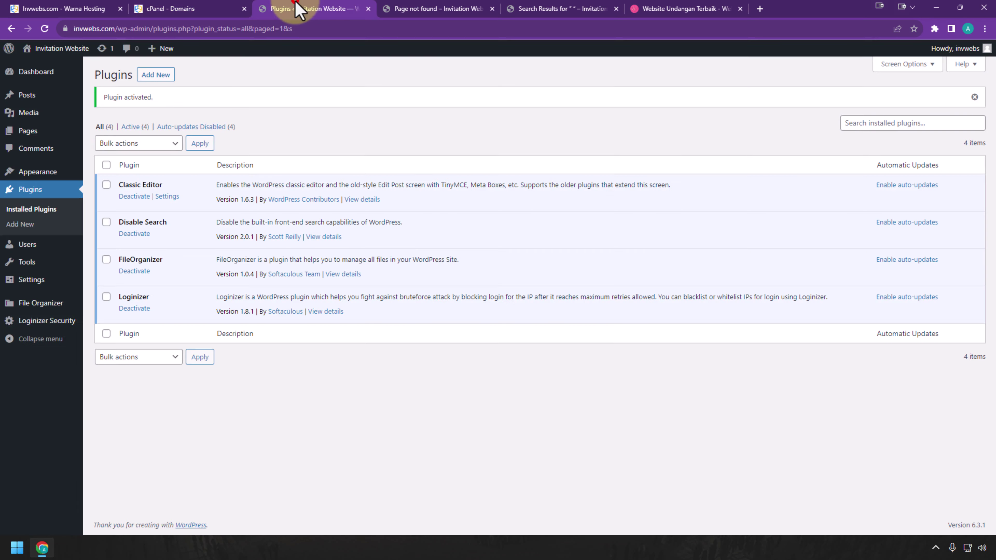
{"action": "left_click_drag", "start_coordinate": [117, 29], "coordinate": [75, 30]}
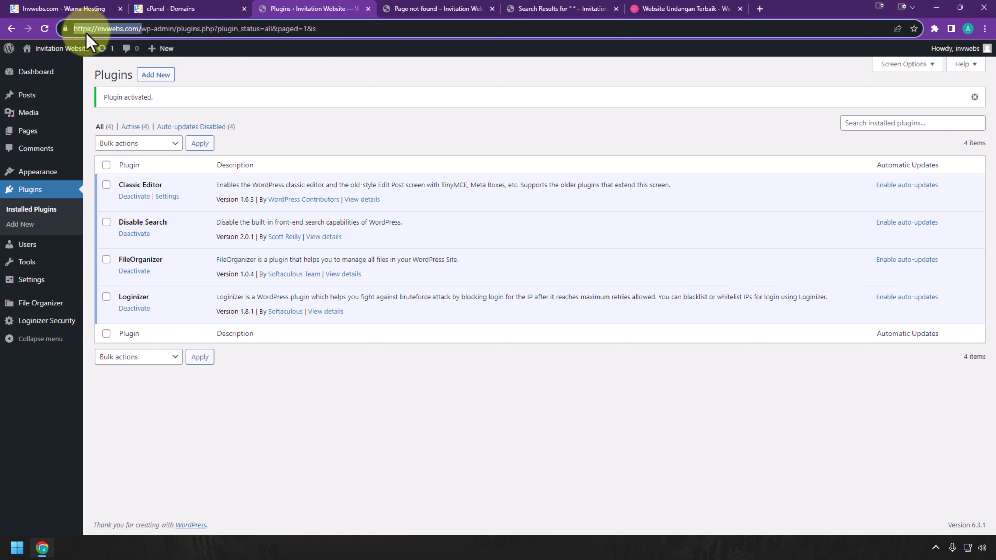
{"action": "left_click", "coordinate": [103, 29]}
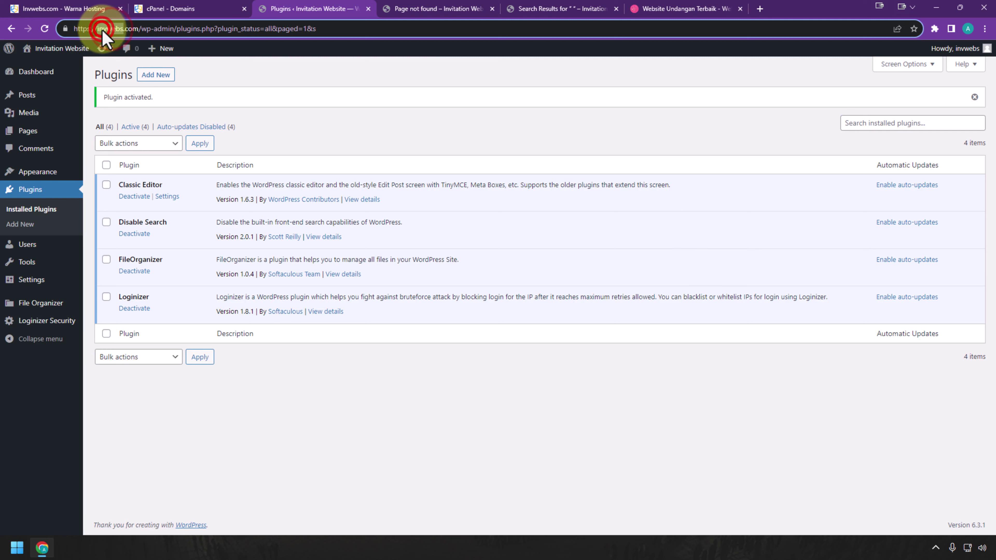
{"action": "right_click", "coordinate": [103, 31]}
{"action": "left_click", "coordinate": [145, 93]}
{"action": "left_click", "coordinate": [207, 7]}
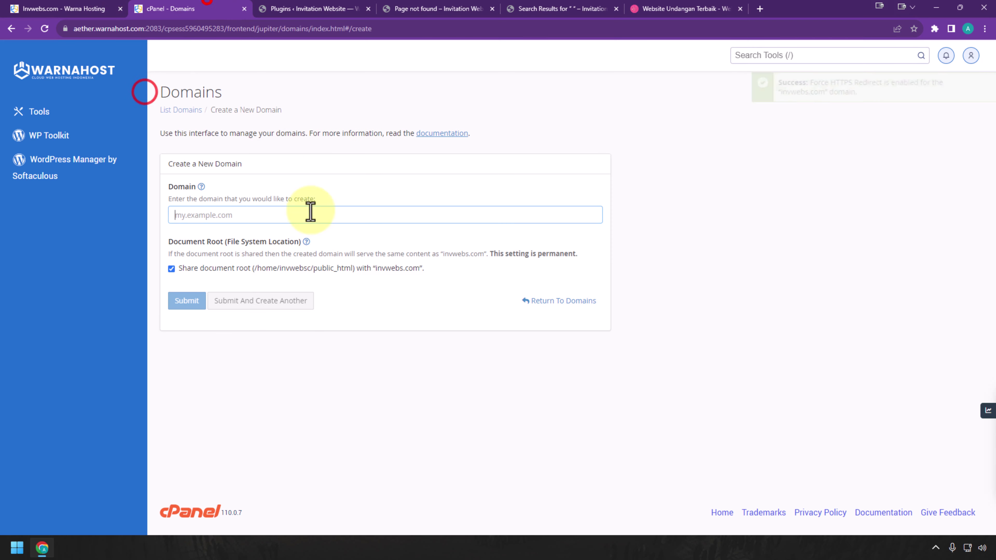
Step: Enter klik.invwebs.com as the domain to create
{"action": "left_click", "coordinate": [256, 211]}
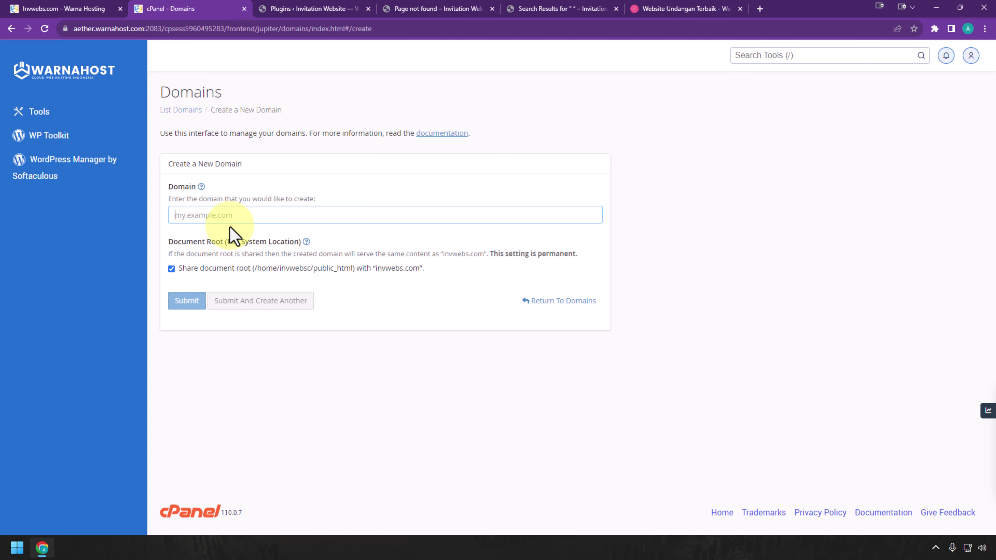
{"action": "type", "text": "klik"}
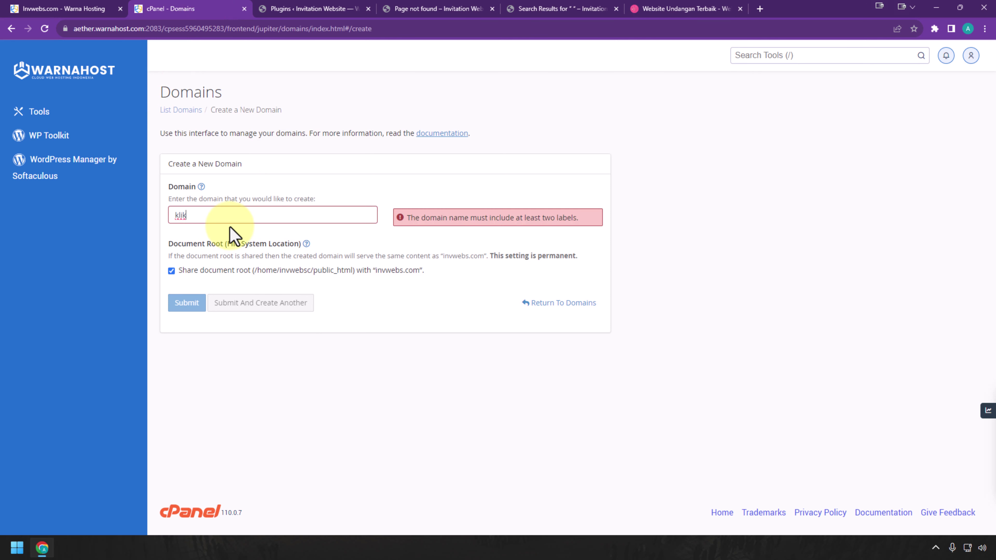
{"action": "type", "text": ".invwebs"}
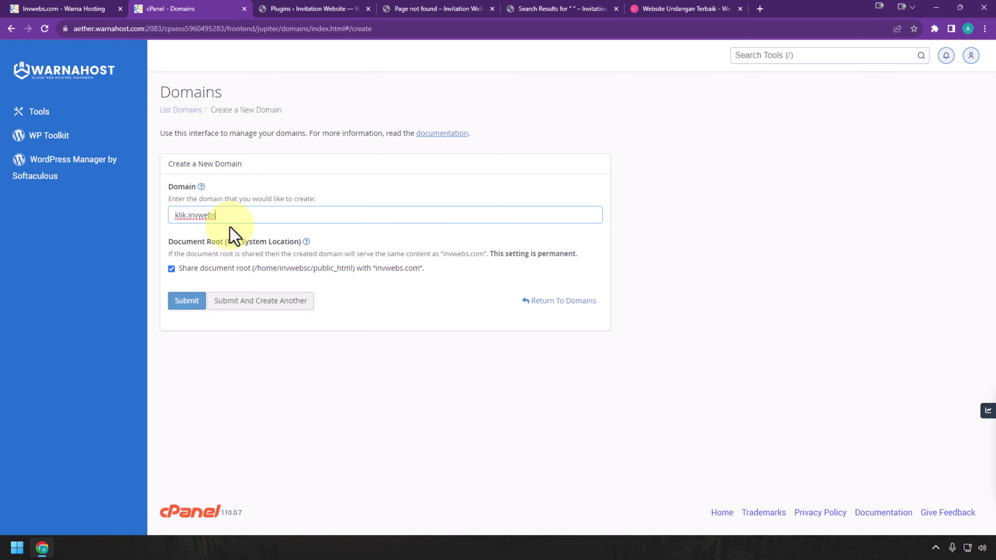
{"action": "type", "text": ".com"}
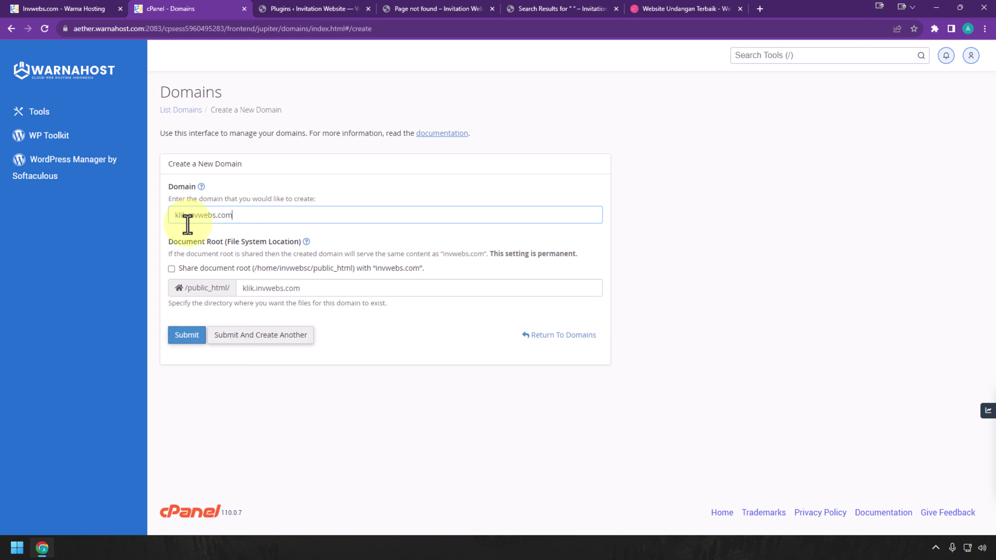
{"action": "left_click_drag", "start_coordinate": [174, 215], "coordinate": [271, 222]}
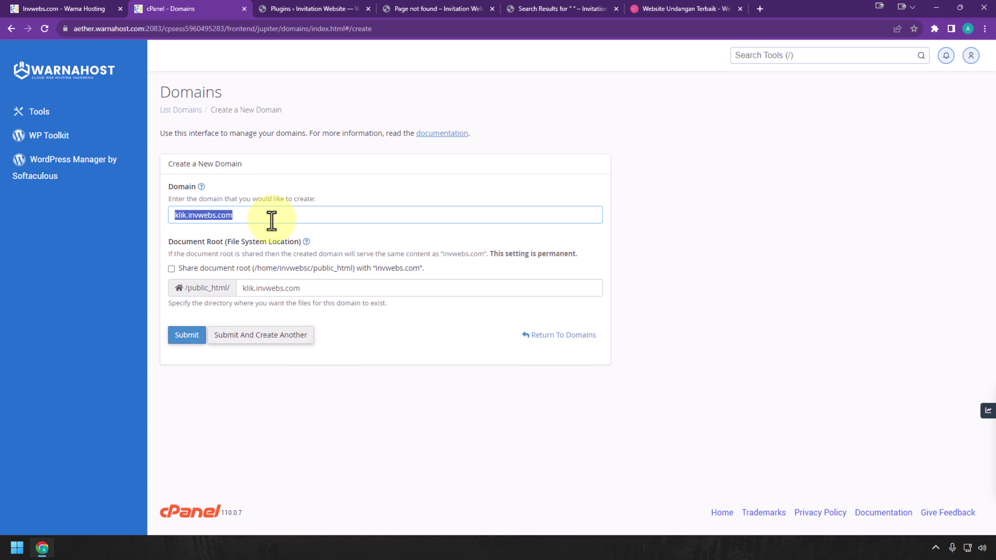
{"action": "left_click", "coordinate": [271, 222]}
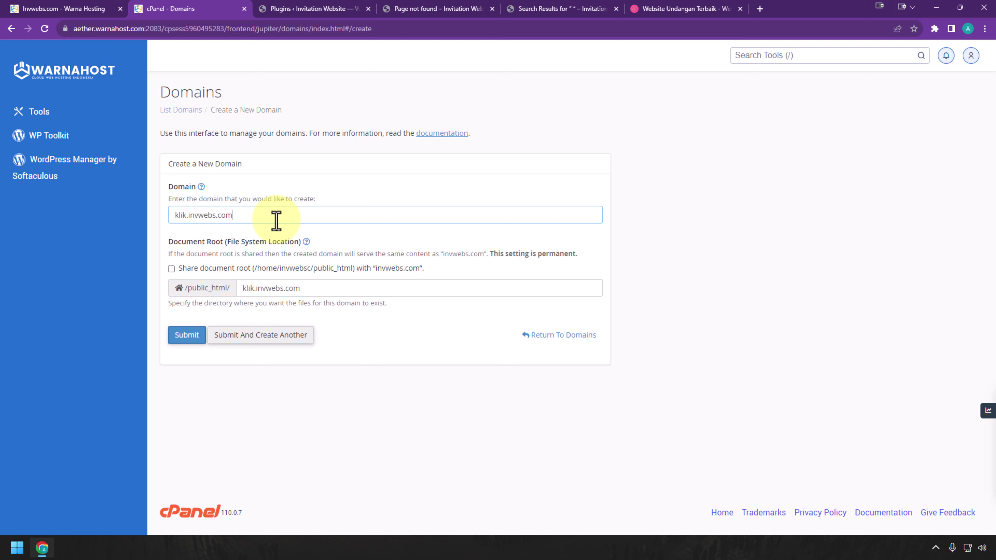
{"action": "triple_click", "coordinate": [275, 218]}
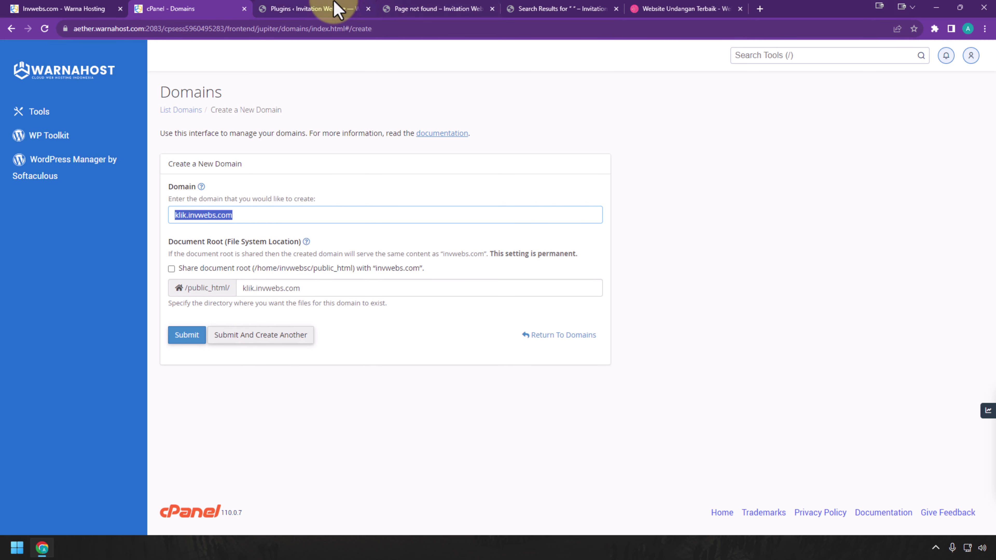
{"action": "left_click", "coordinate": [419, 8]}
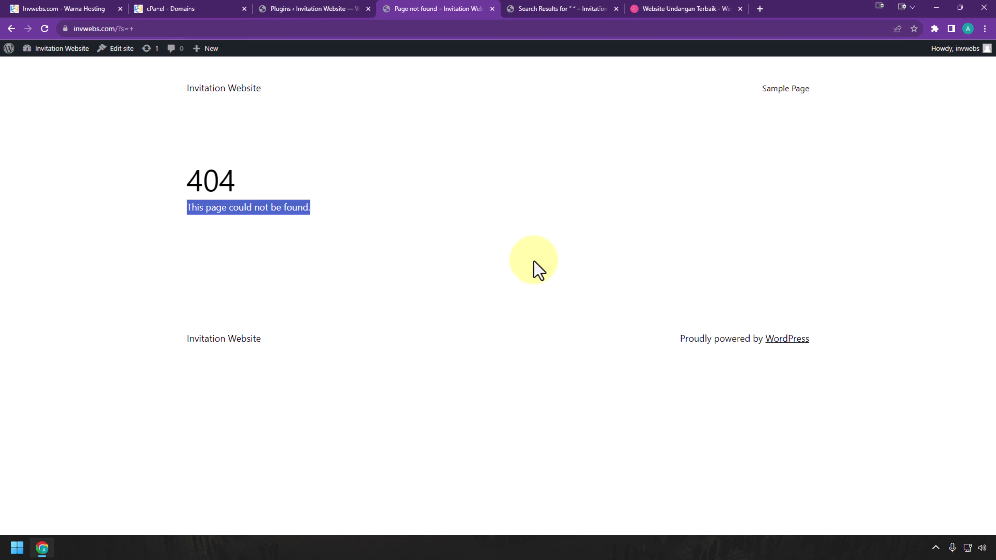
{"action": "left_click", "coordinate": [234, 2]}
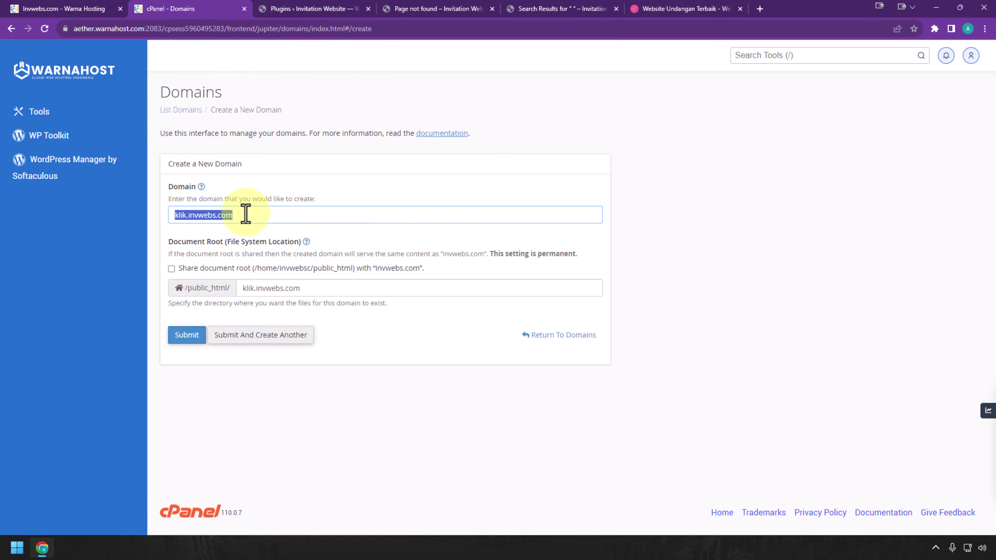